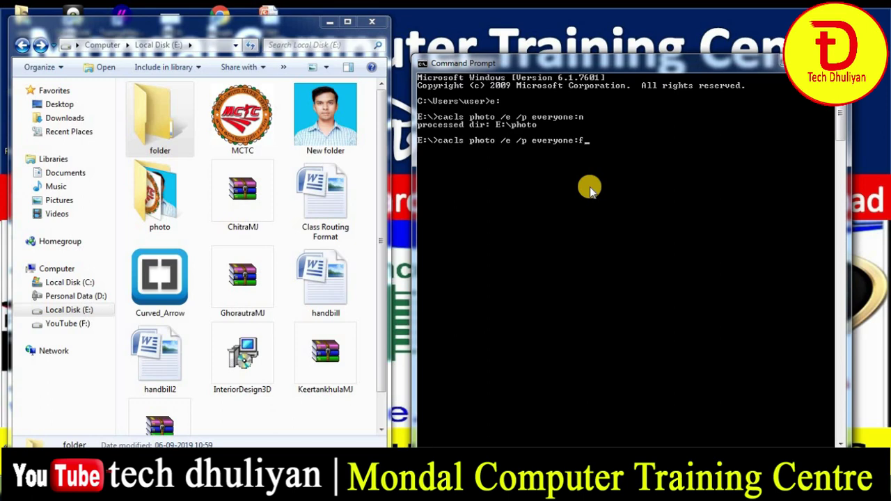
# Step: Run cacls photo /e /p everyone:f on drive E and check access by opening the photo folder, returning to the drive
pyautogui.press('Return')
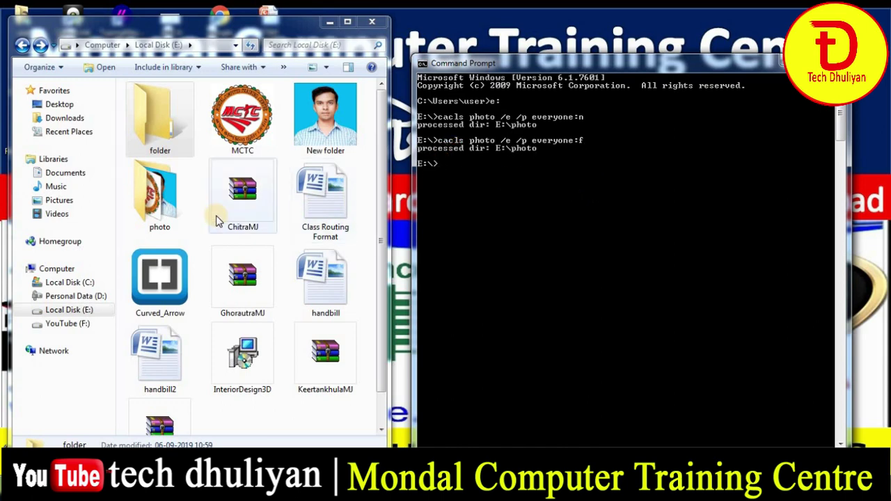
pyautogui.click(160, 201)
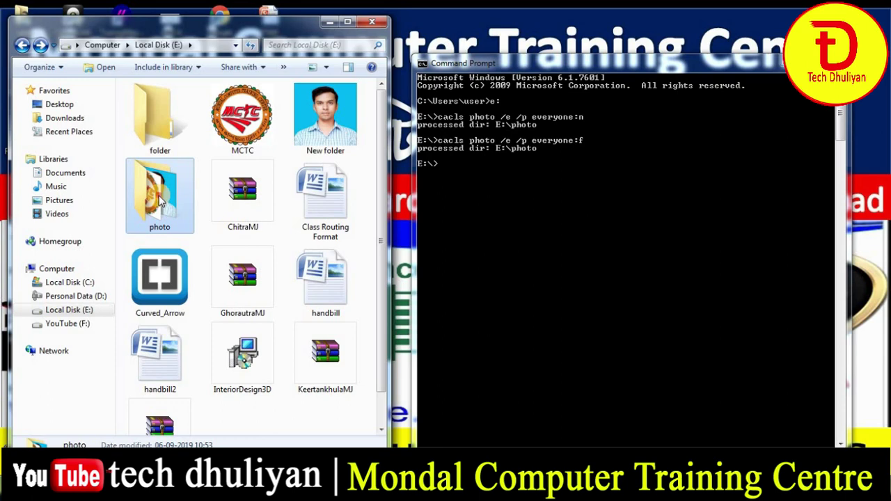
pyautogui.doubleClick(161, 201)
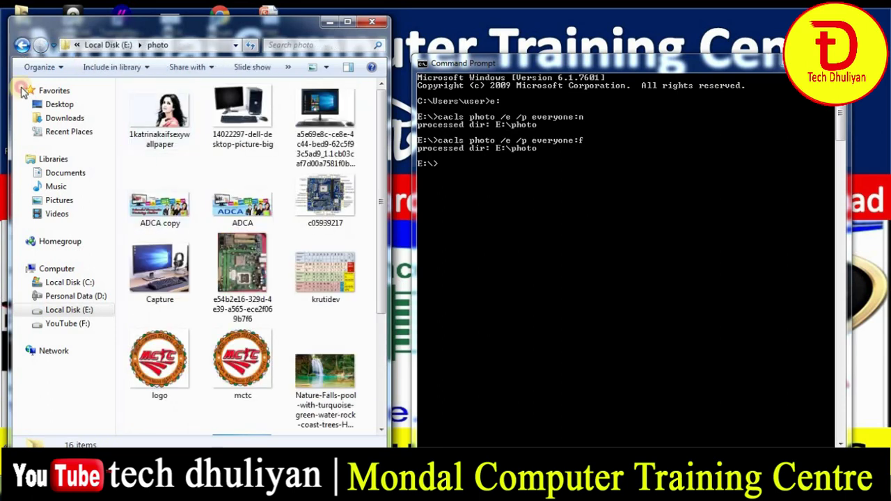
pyautogui.press('BackSpace')
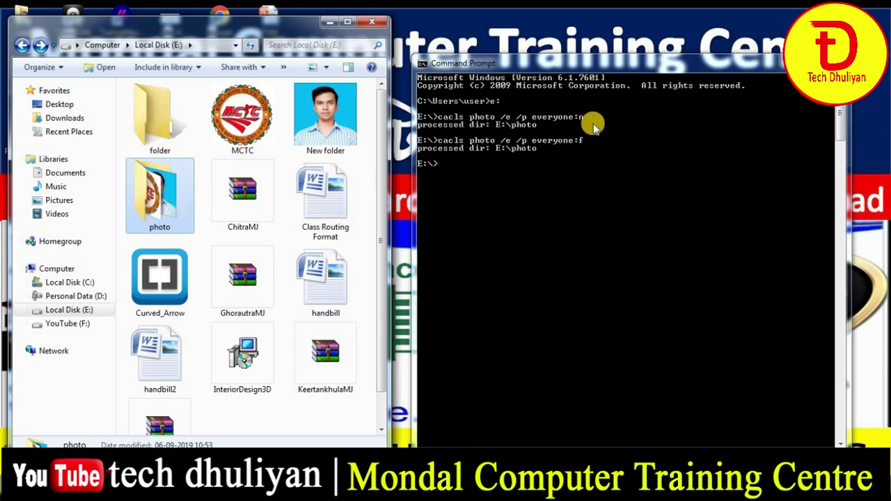
# Step: Close the Command Prompt and view the photo folder's contents in a maximized file window, returning to drive E
pyautogui.hotkey('alt', 'F4')
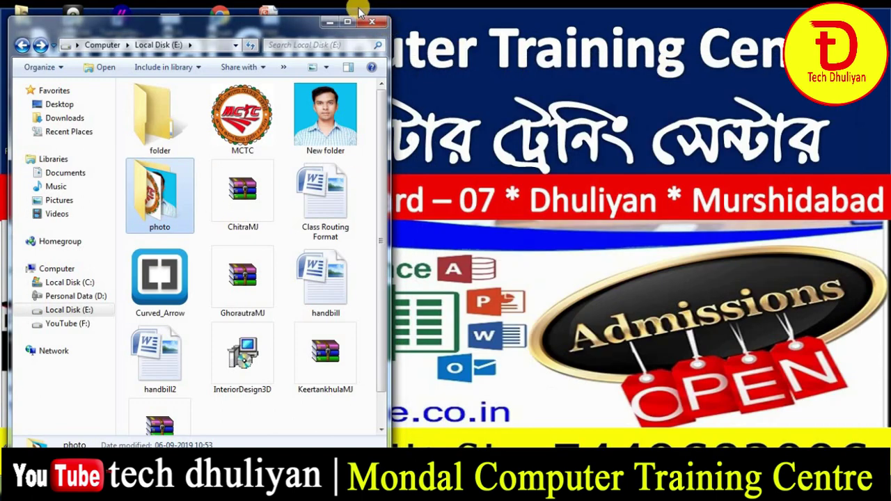
pyautogui.press('super+Up')
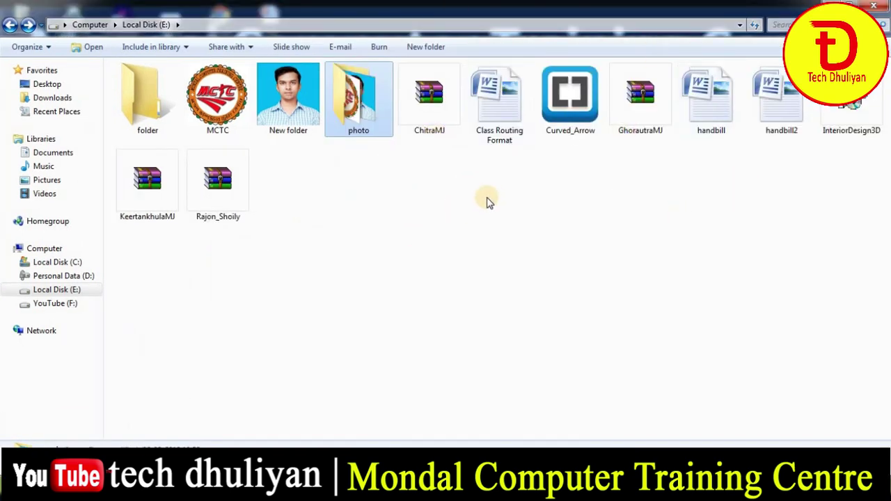
pyautogui.doubleClick(364, 104)
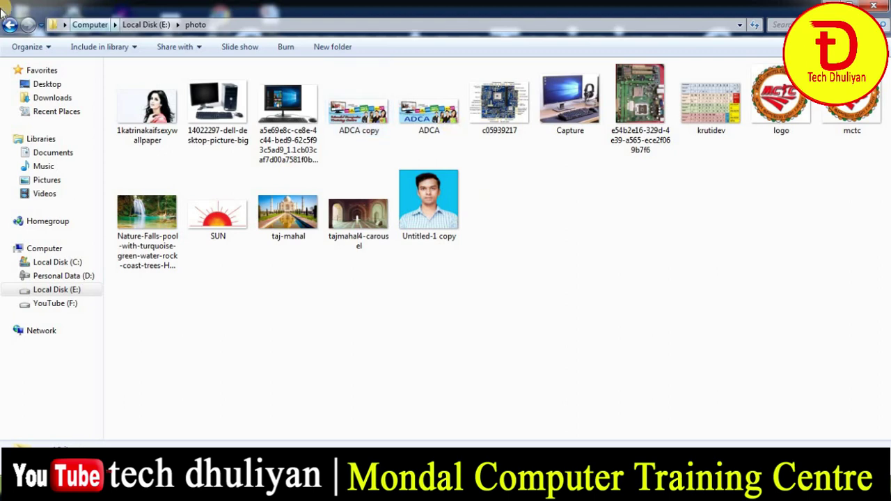
pyautogui.click(10, 25)
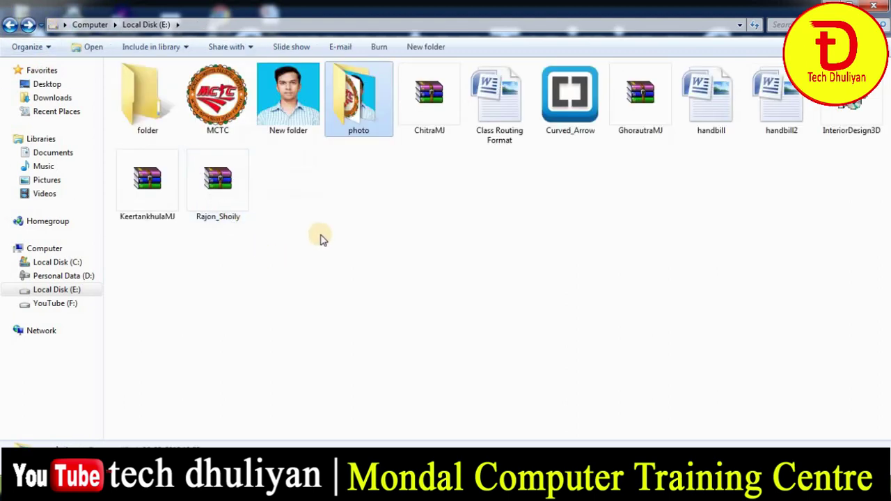
pyautogui.doubleClick(355, 108)
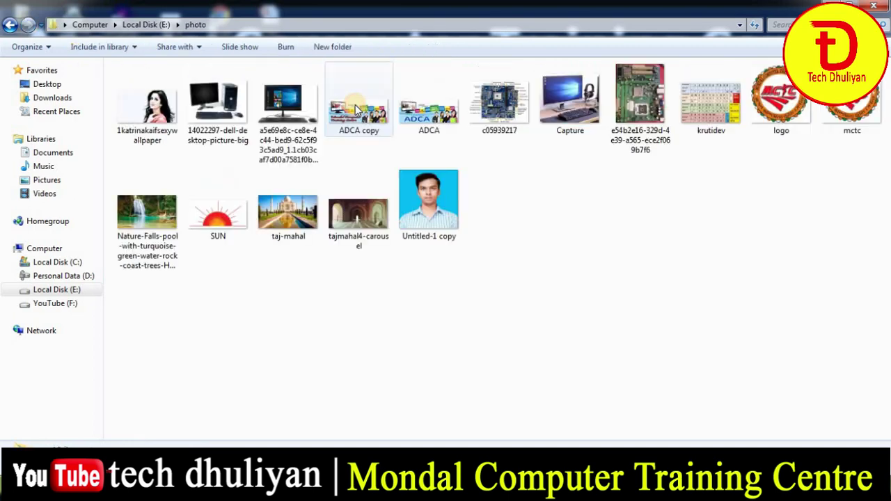
pyautogui.click(9, 25)
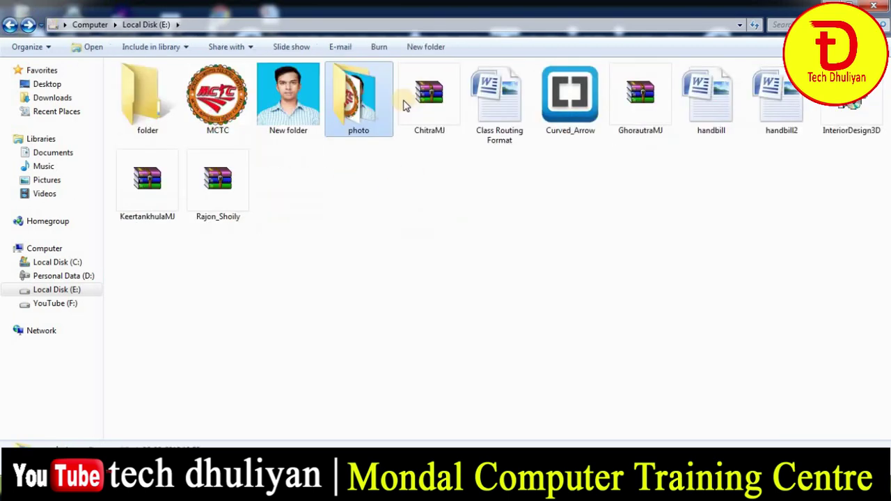
# Step: Open the photo folder's security properties and show the permissions of the Administrators group
pyautogui.rightClick(353, 112)
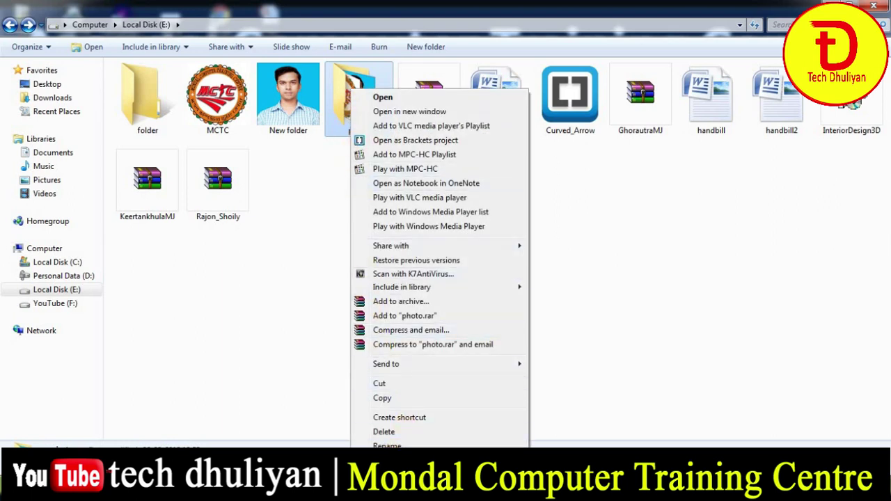
pyautogui.click(390, 465)
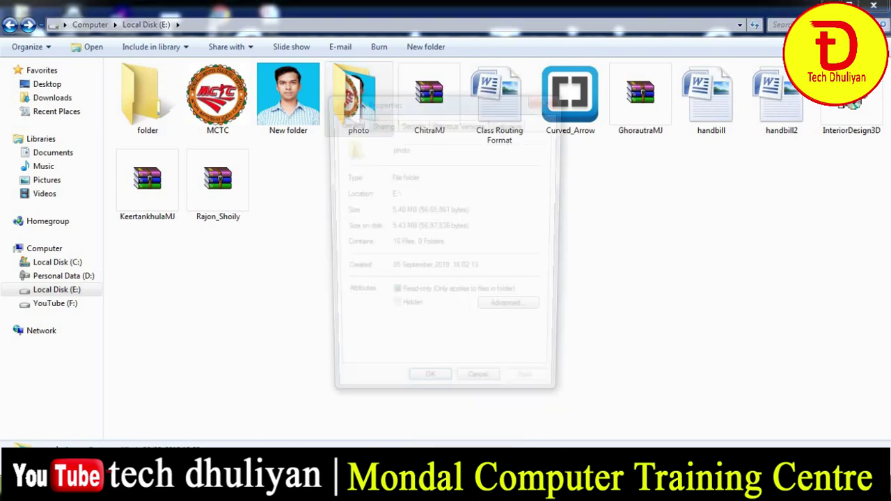
pyautogui.moveTo(422, 110); pyautogui.dragTo(571, 90)
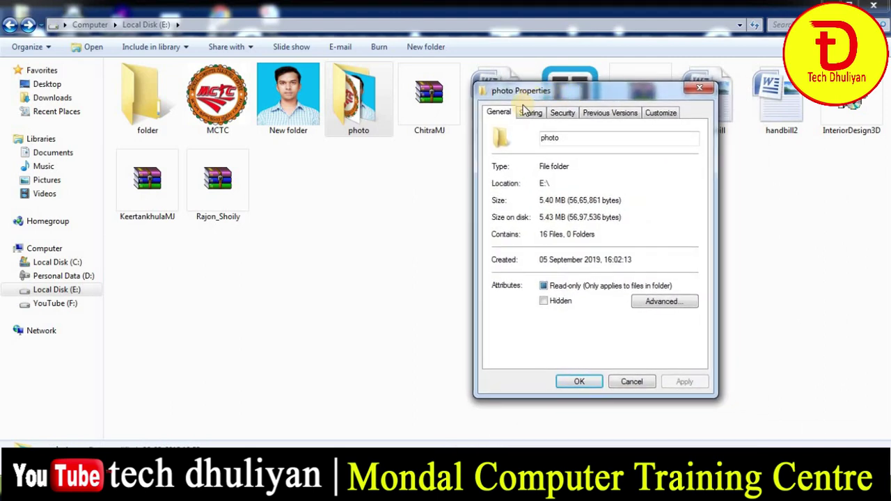
pyautogui.click(564, 114)
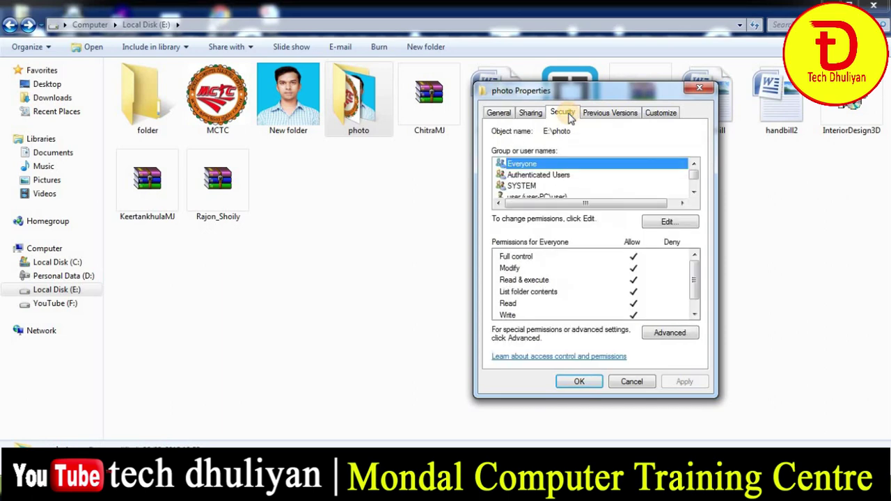
pyautogui.click(693, 193)
pyautogui.click(693, 192)
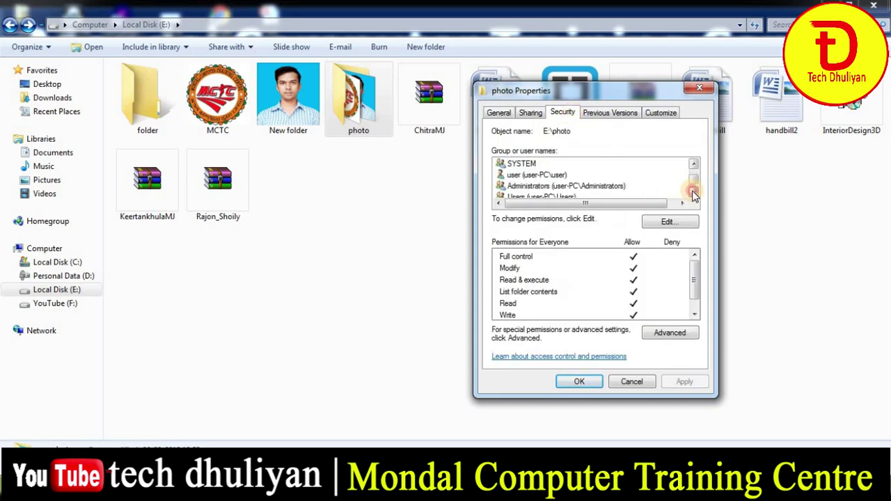
pyautogui.click(693, 192)
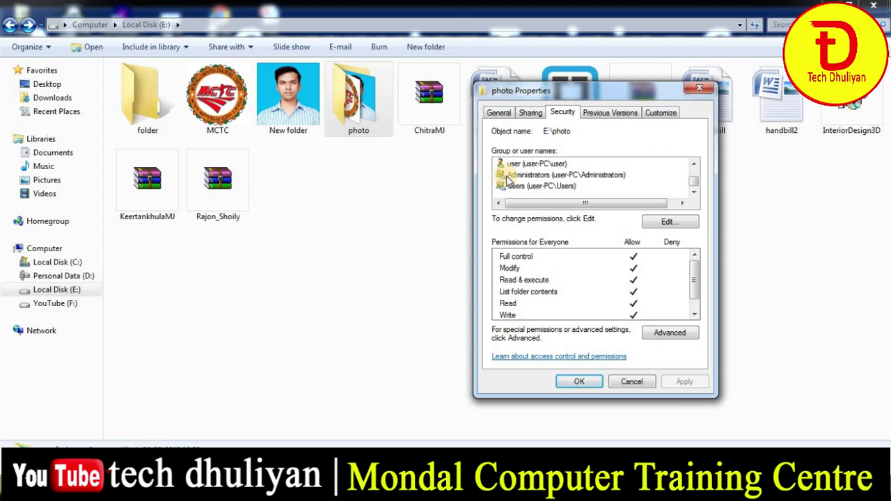
pyautogui.click(525, 176)
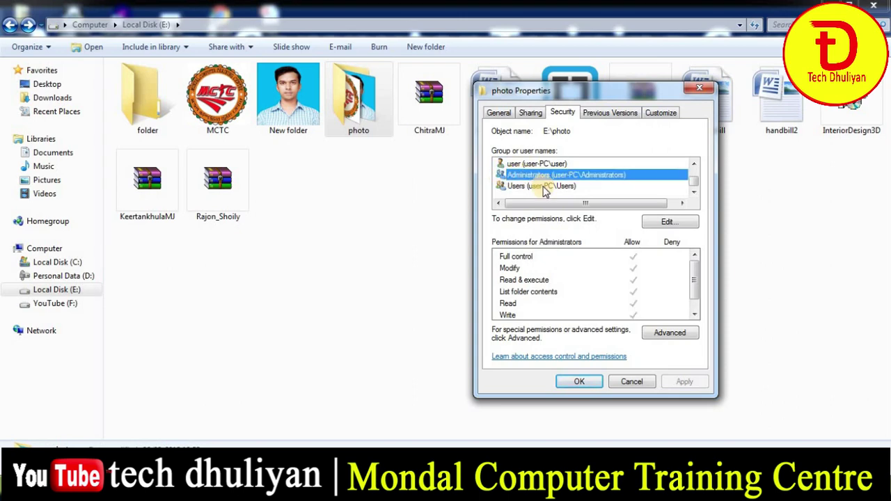
# Step: Deny Everyone full control of the photo folder, accepting the security warning, and test the restriction by trying to open the folder
pyautogui.click(668, 223)
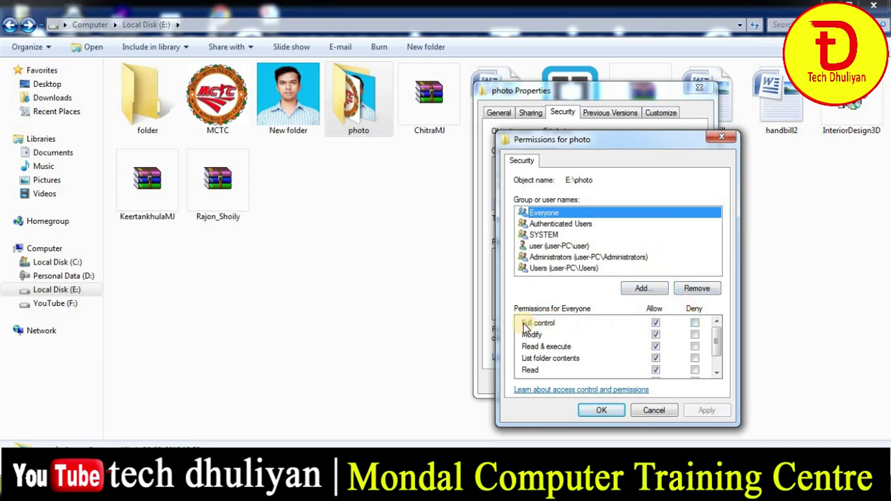
pyautogui.click(695, 324)
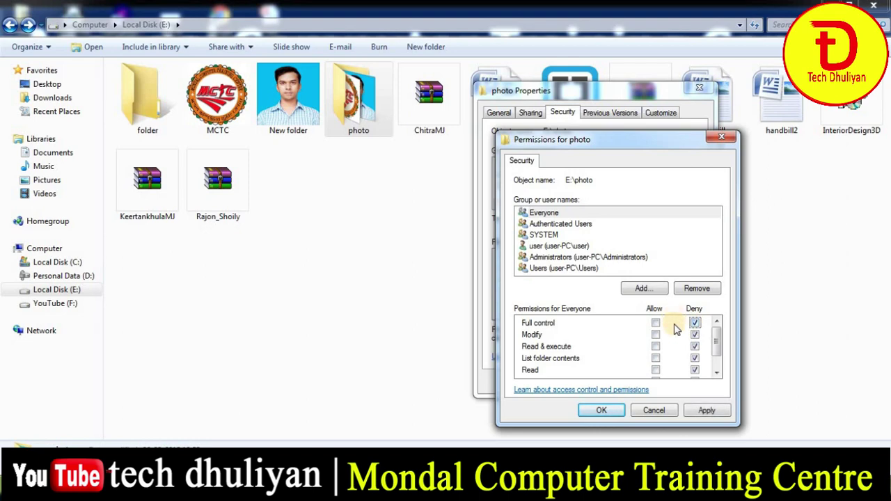
pyautogui.click(603, 410)
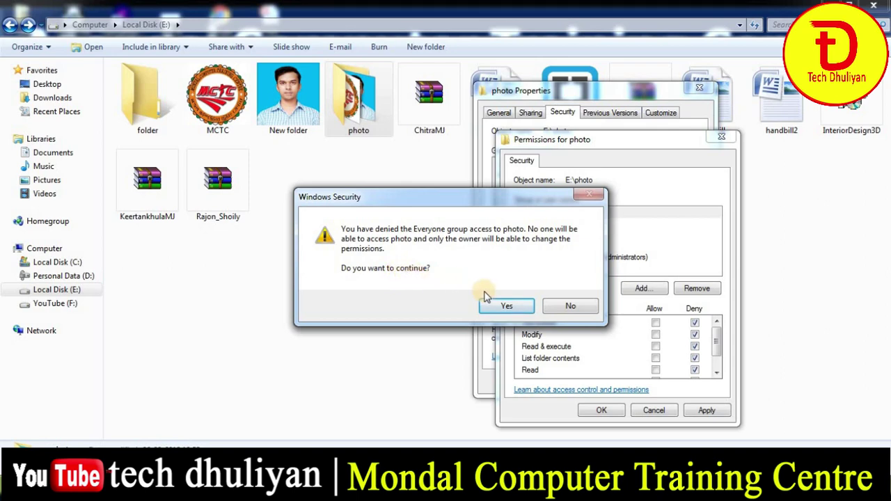
pyautogui.click(503, 309)
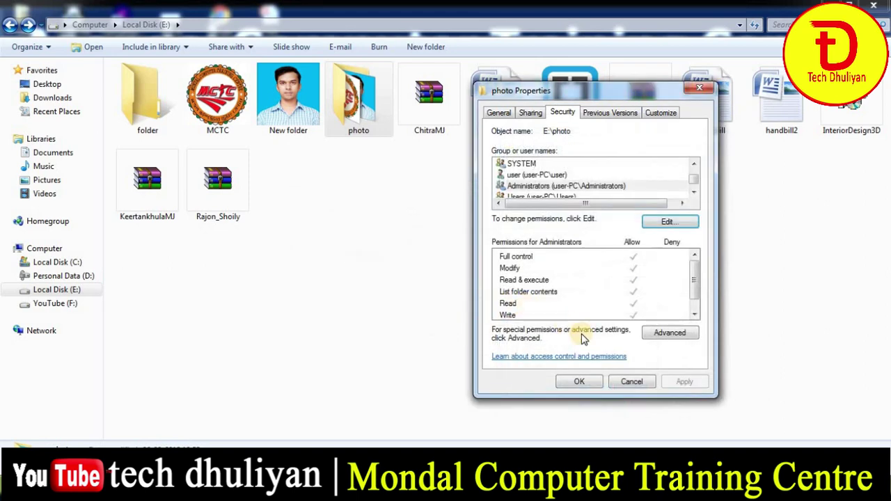
pyautogui.click(578, 382)
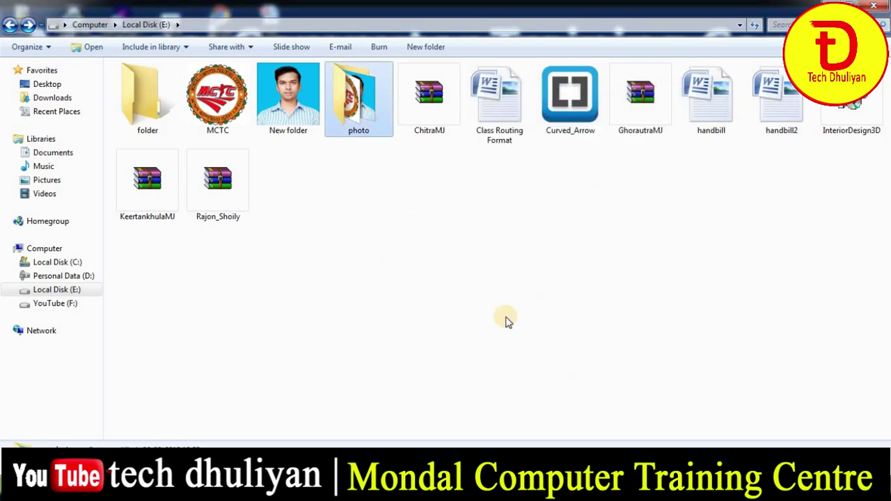
pyautogui.doubleClick(369, 119)
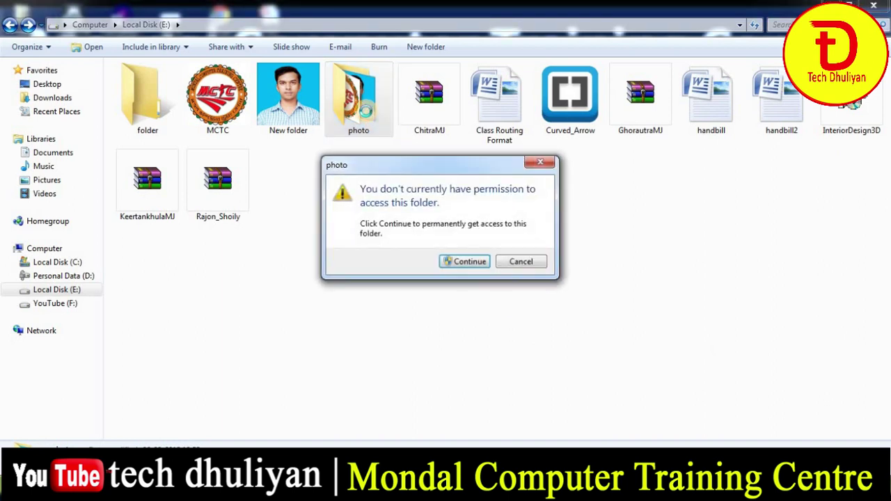
pyautogui.click(547, 164)
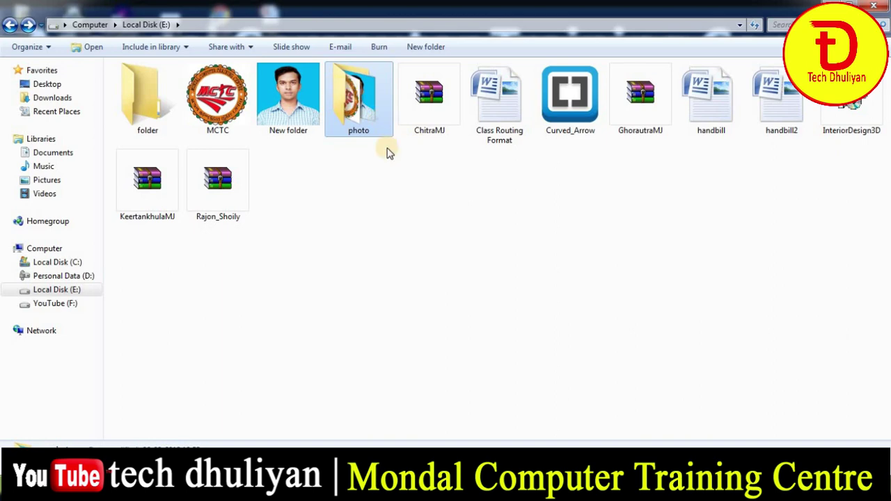
pyautogui.rightClick(355, 100)
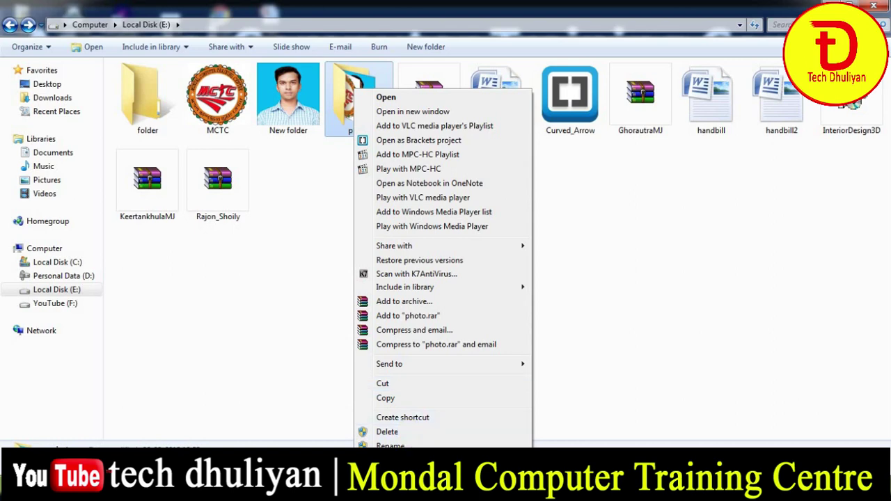
pyautogui.click(397, 460)
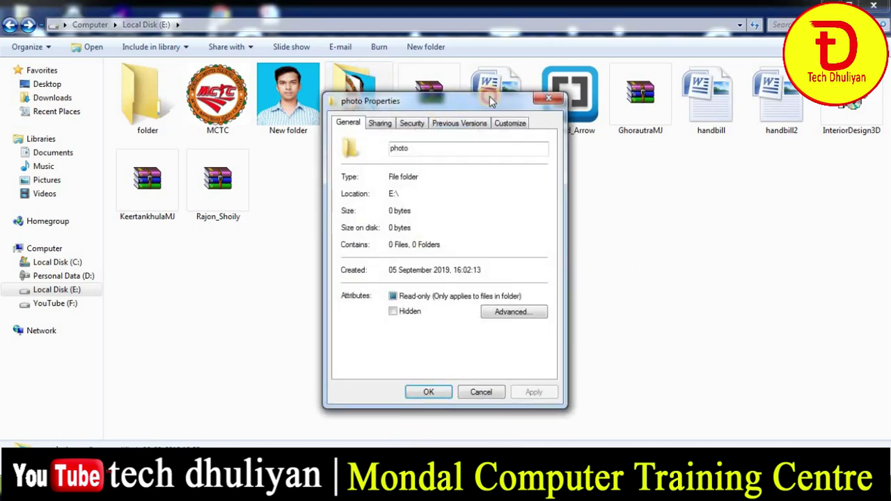
pyautogui.moveTo(450, 103); pyautogui.dragTo(590, 103)
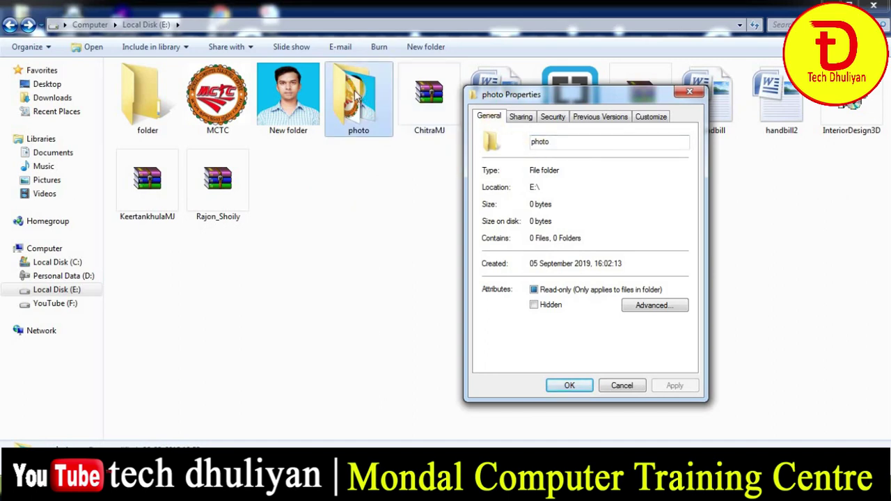
pyautogui.click(699, 96)
pyautogui.rightClick(378, 172)
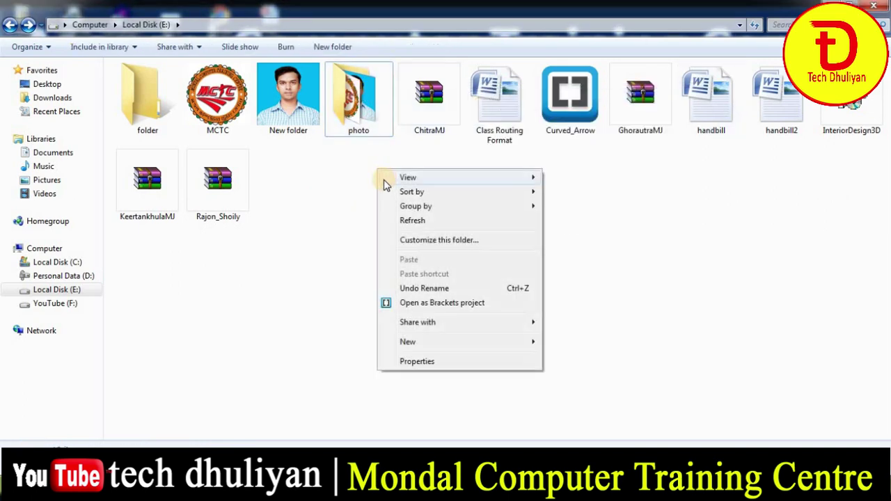
pyautogui.click(338, 182)
# Step: Open the photo folder's security properties again and select the Administrators group to show its permissions
pyautogui.rightClick(351, 91)
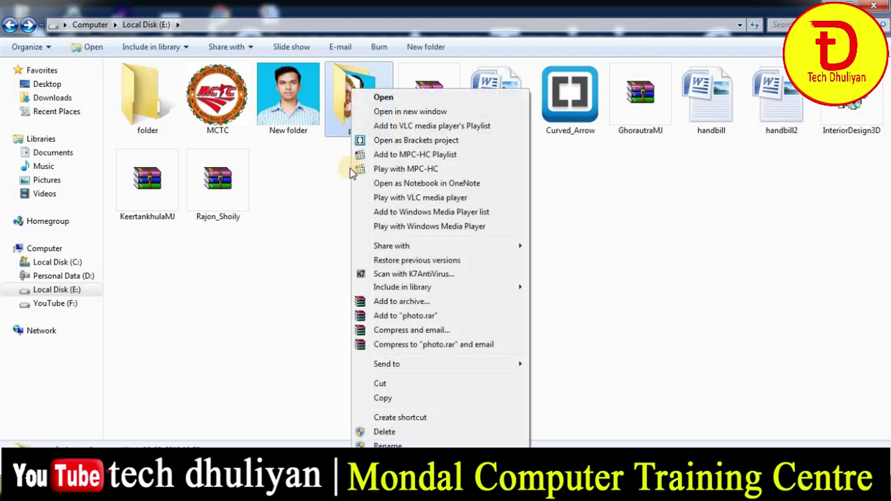
pyautogui.click(396, 465)
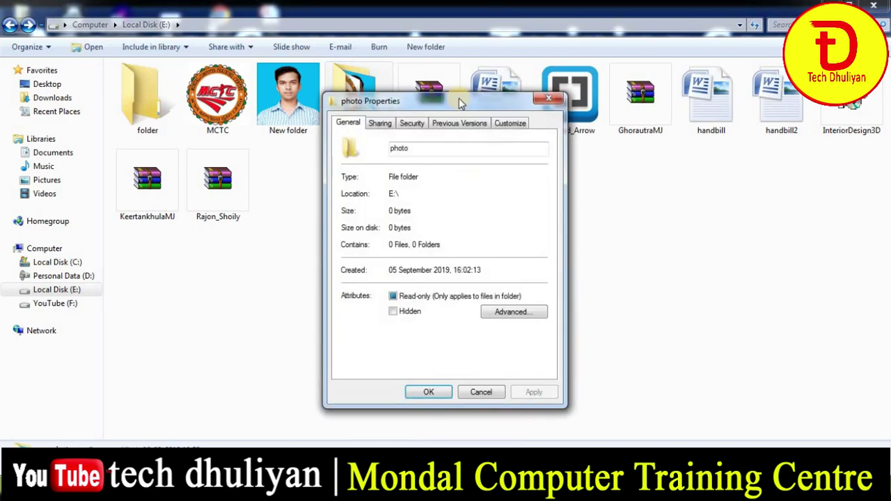
pyautogui.moveTo(457, 100); pyautogui.dragTo(576, 100)
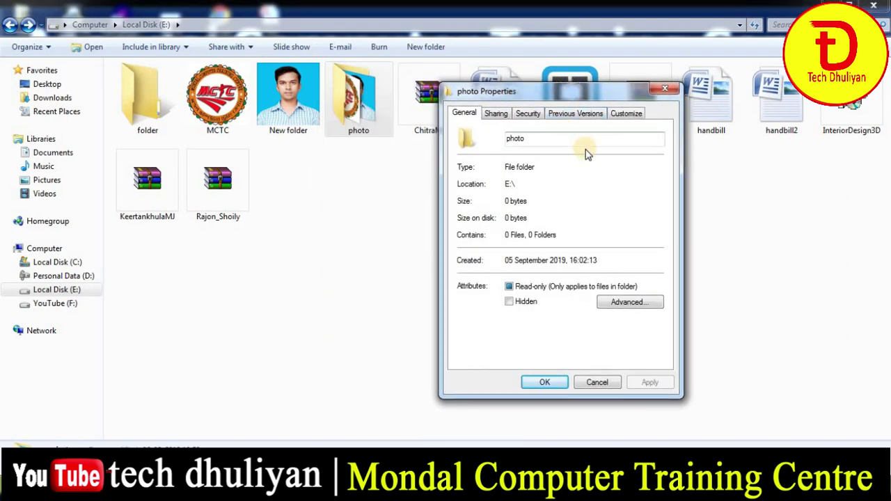
pyautogui.click(532, 117)
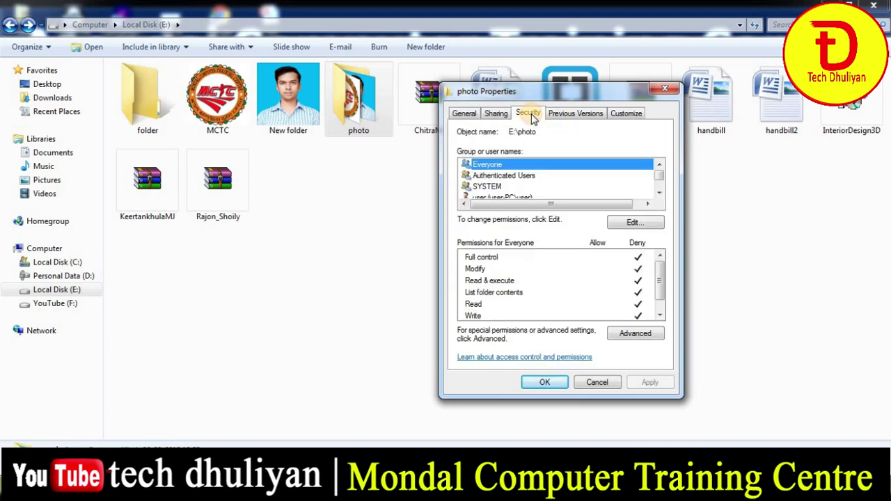
pyautogui.click(659, 194)
pyautogui.click(659, 195)
pyautogui.click(659, 195)
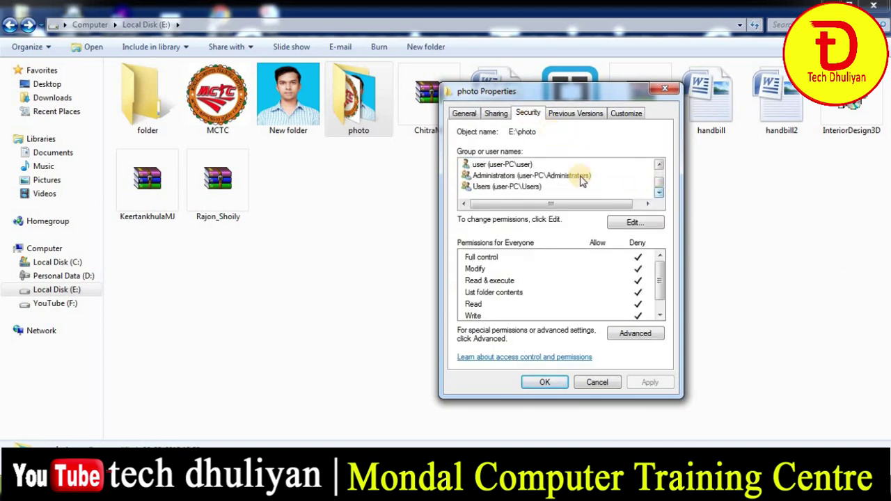
pyautogui.click(507, 179)
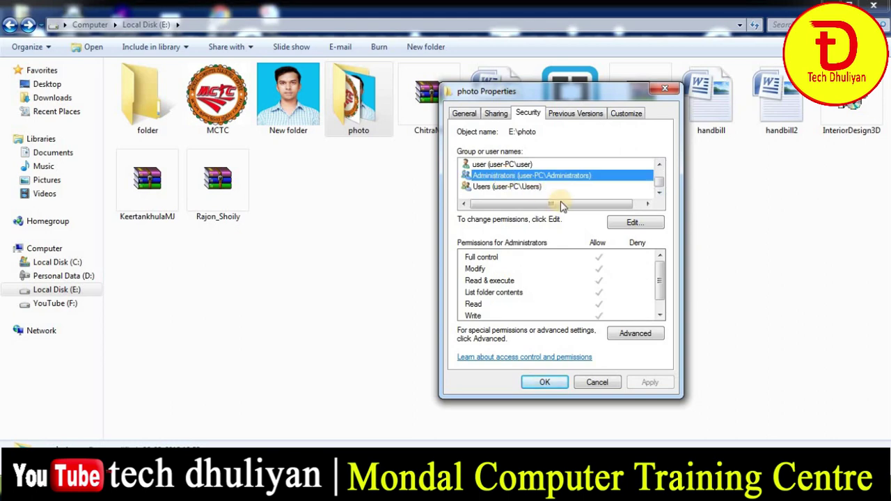
# Step: Edit the photo folder's permissions and clear every Deny entry for Everyone, from Full control through Write
pyautogui.click(639, 224)
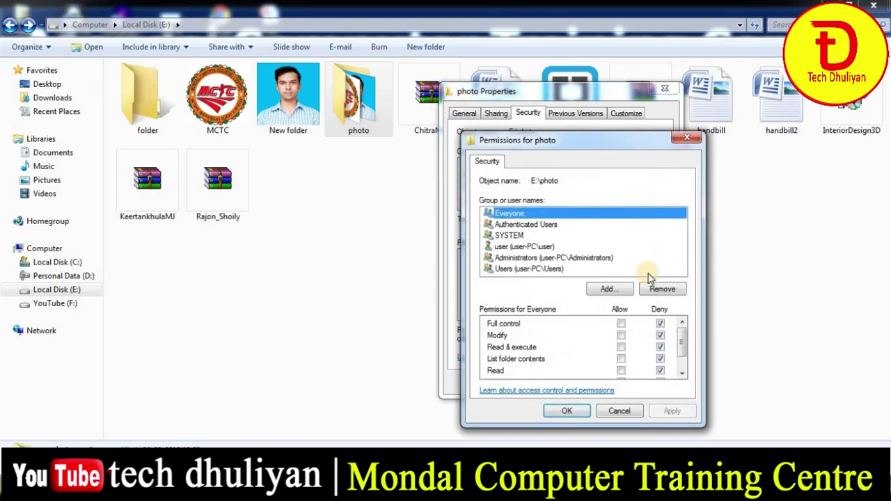
pyautogui.click(660, 323)
pyautogui.click(660, 371)
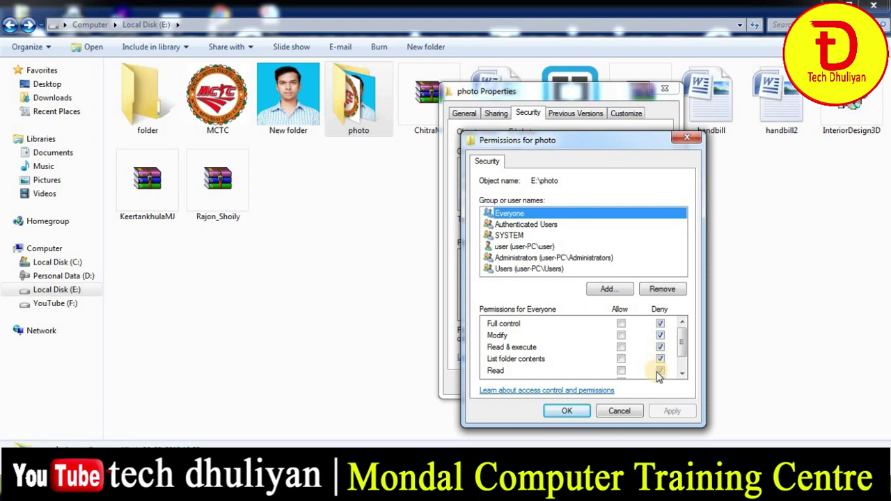
pyautogui.click(661, 324)
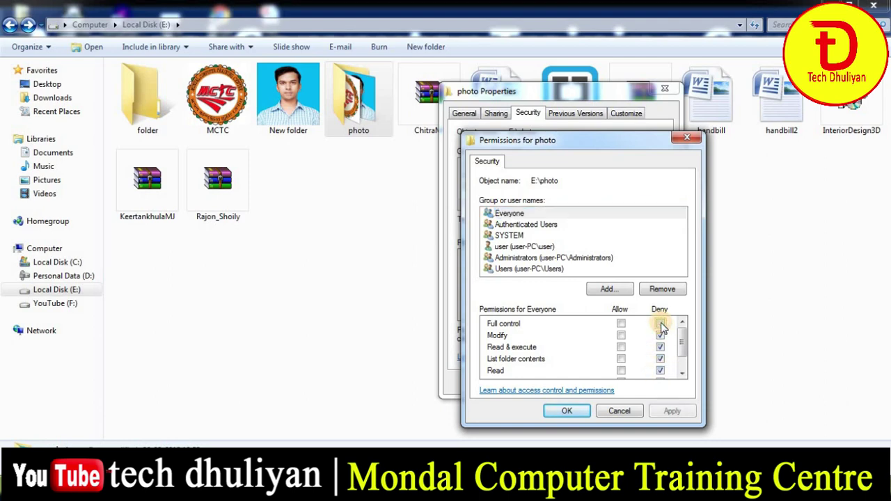
pyautogui.click(661, 335)
pyautogui.click(660, 347)
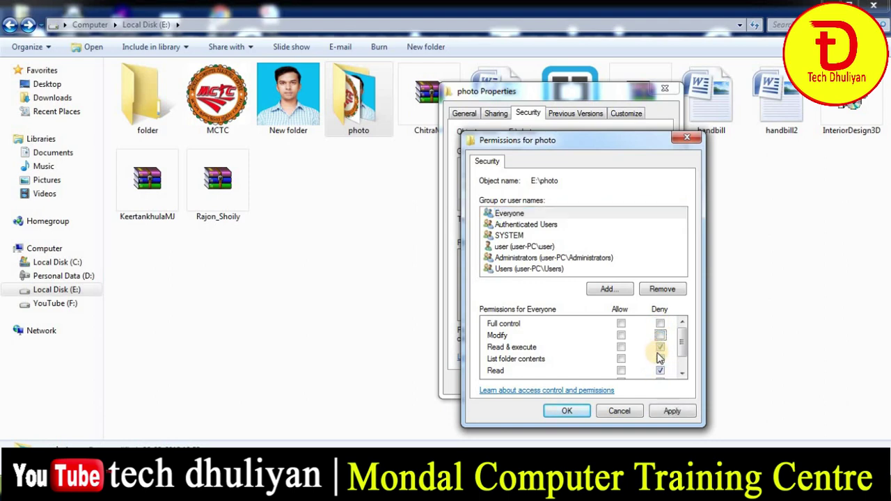
pyautogui.click(660, 359)
pyautogui.click(659, 370)
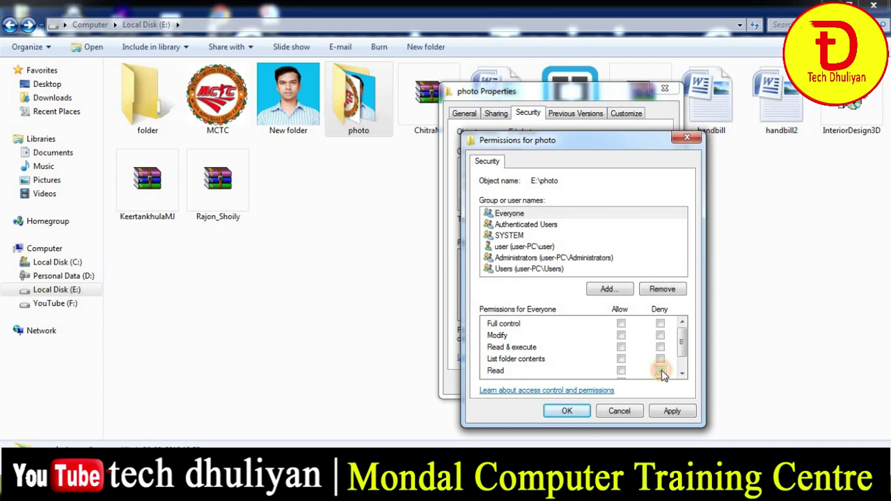
pyautogui.scroll(-1, 660, 359)
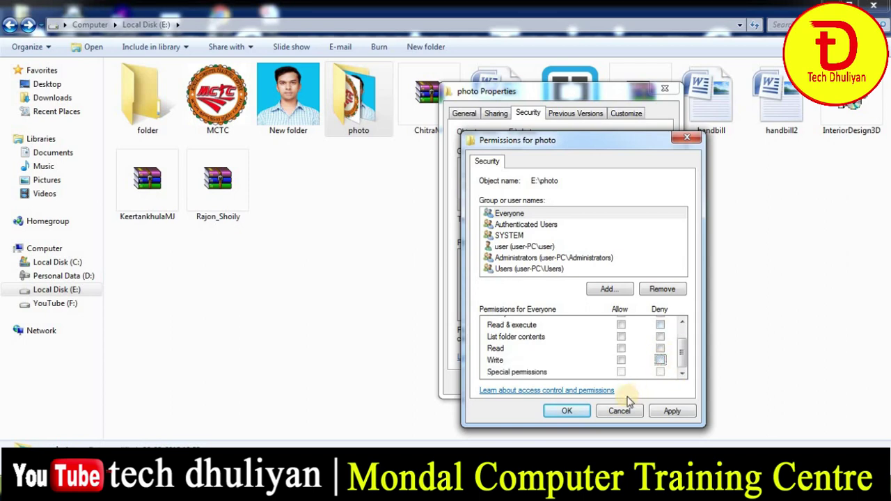
# Step: Allow Everyone full control of the photo folder, then accept the permissions and close its properties
pyautogui.scroll(1, 629, 354)
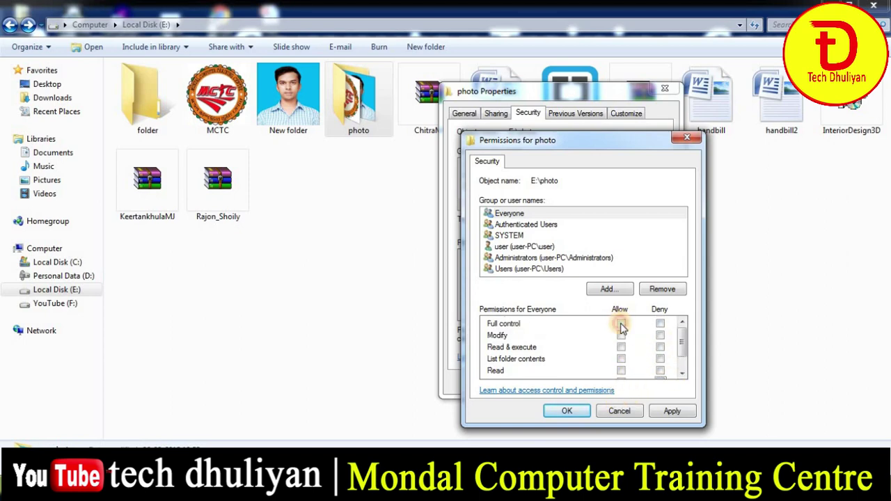
pyautogui.click(621, 323)
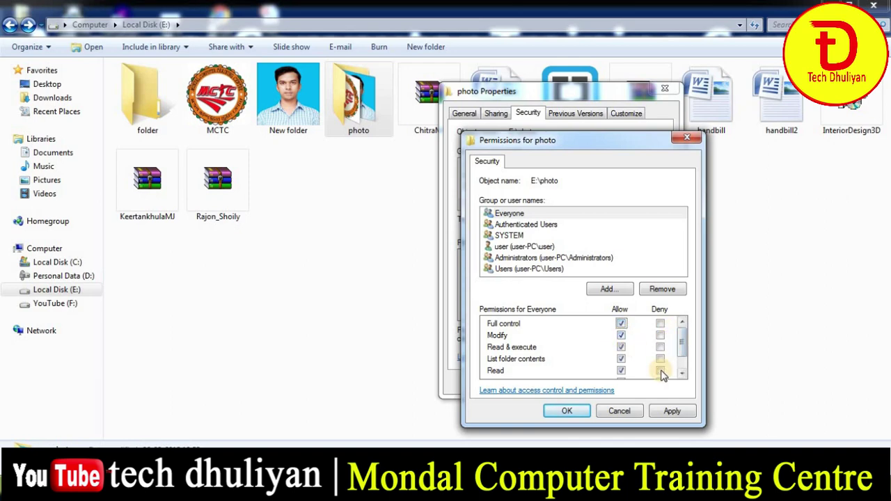
pyautogui.click(563, 410)
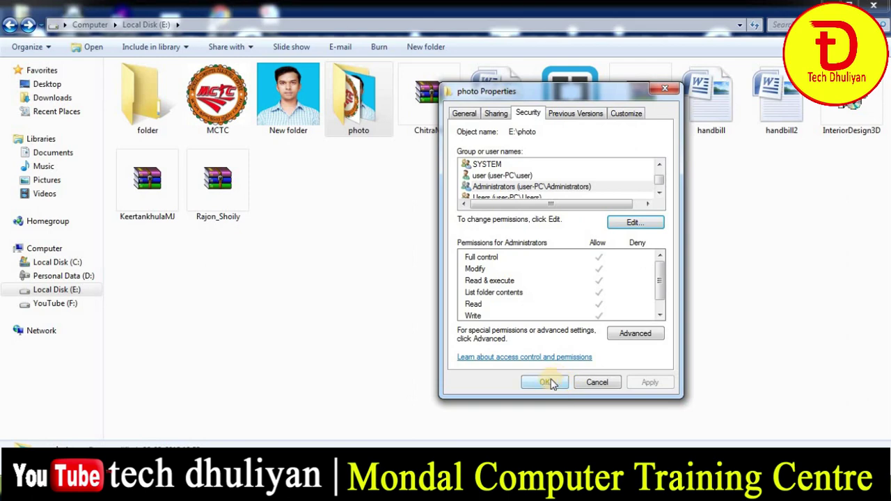
pyautogui.click(544, 384)
# Step: Test access by opening the photo folder twice, returning to drive E each time
pyautogui.doubleClick(358, 100)
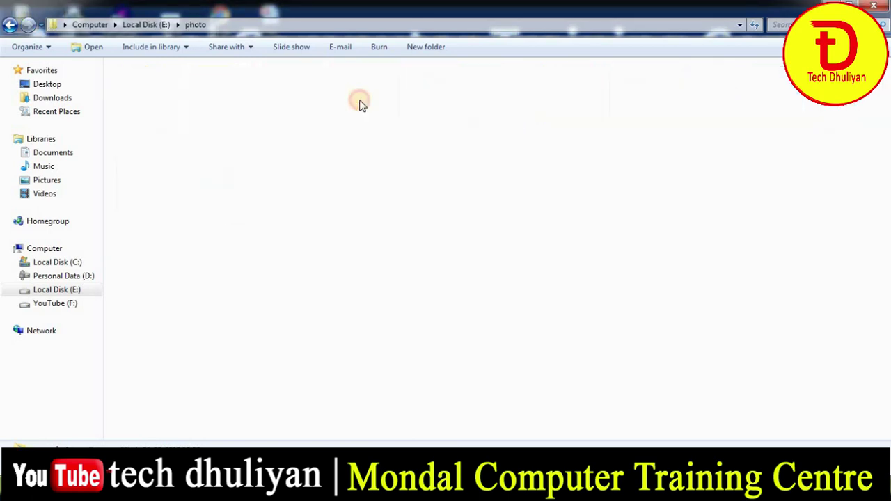
pyautogui.click(10, 25)
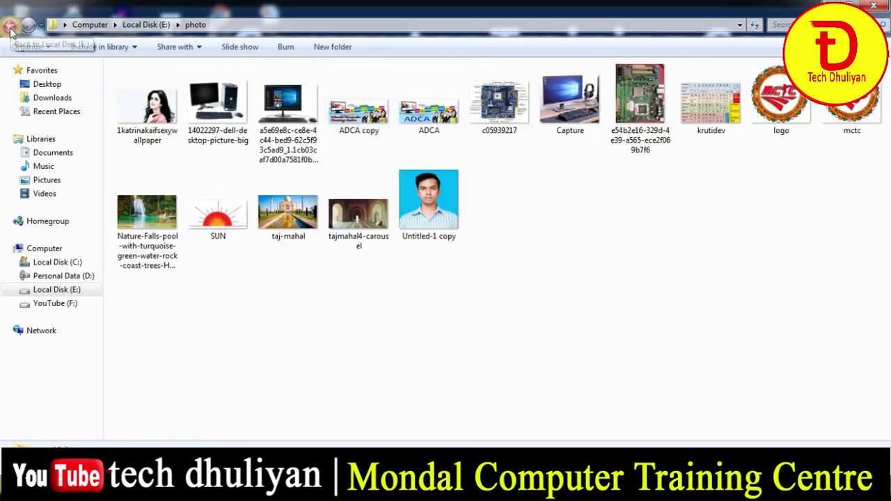
pyautogui.doubleClick(356, 94)
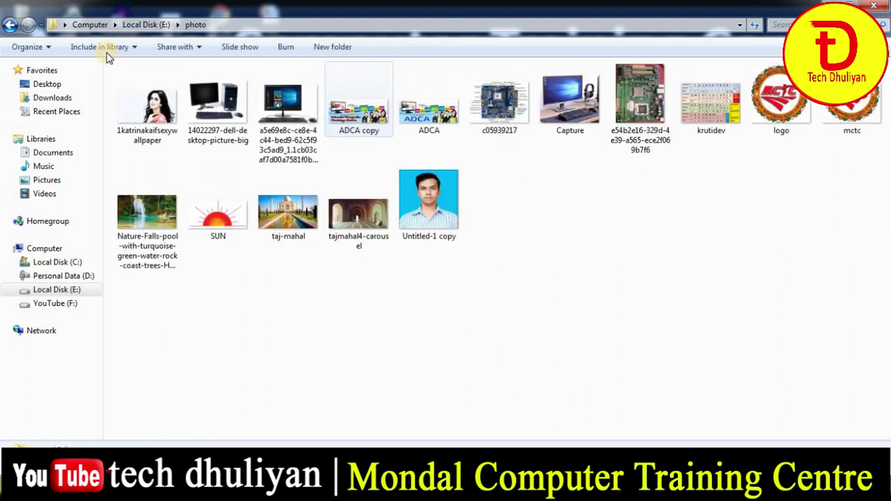
pyautogui.click(10, 25)
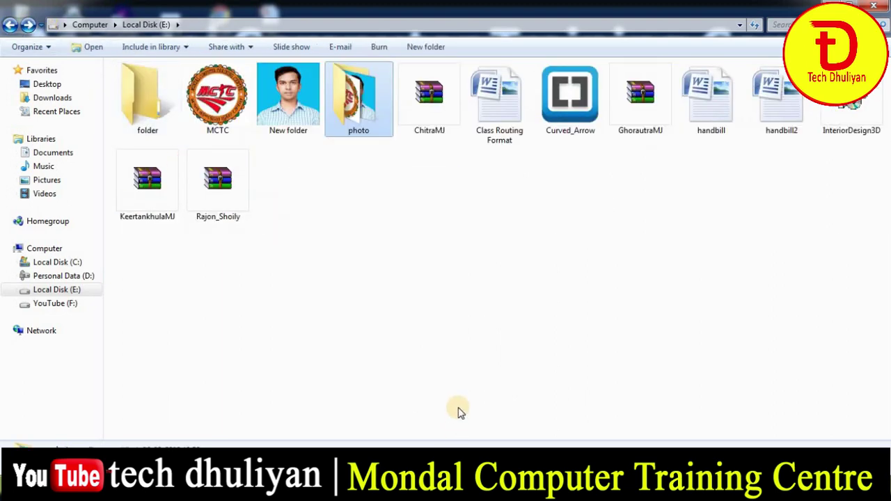